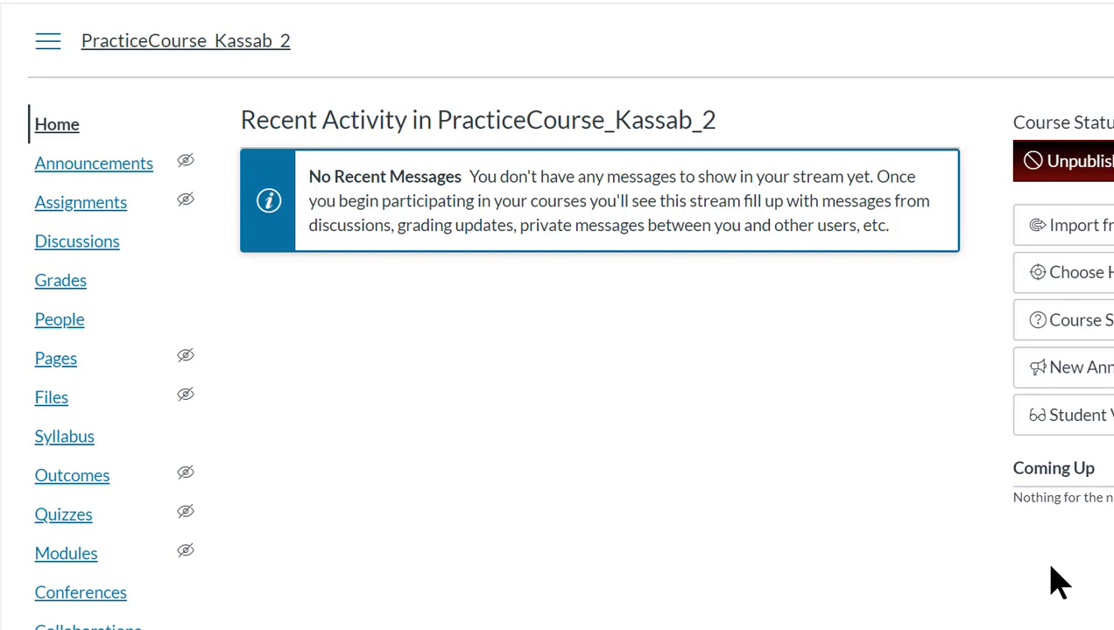
Step: Open Studio from the course navigation and launch a screen capture with Screen Recorder Launcher v2.0
left_click(1024, 415)
scroll(567, 324, "down", 3)
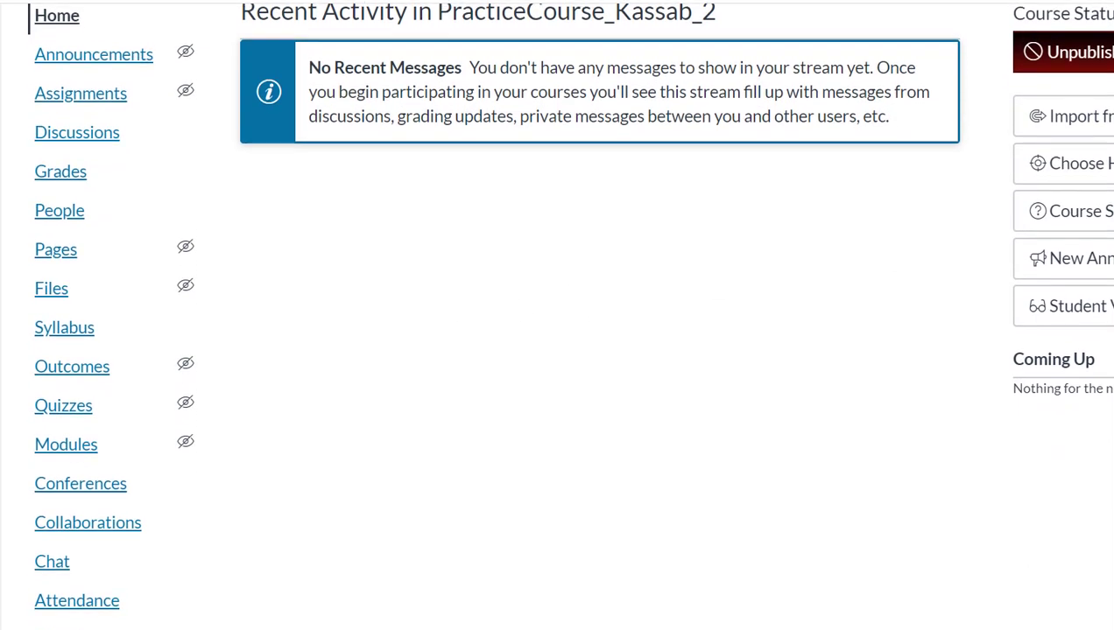
scroll(567, 324, "down", 3)
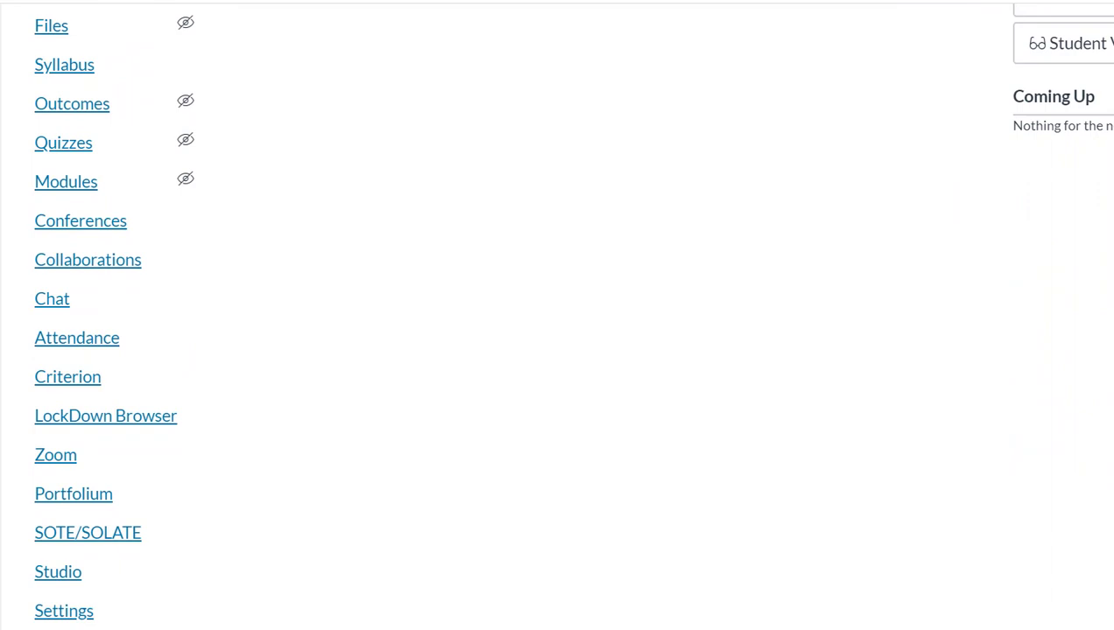
left_click(52, 571)
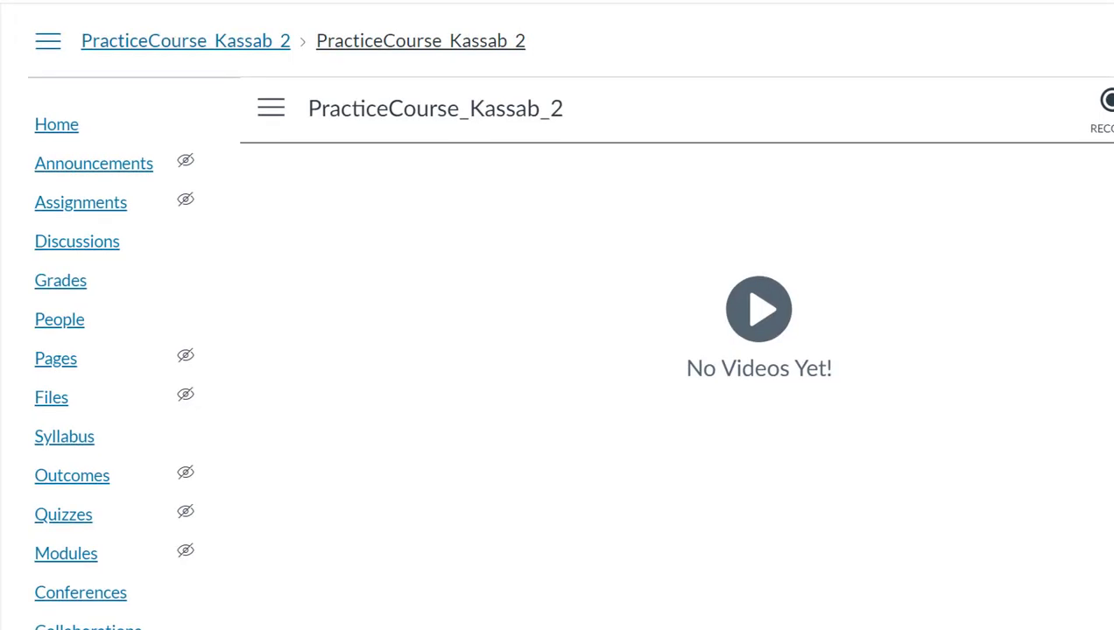
left_click(1103, 118)
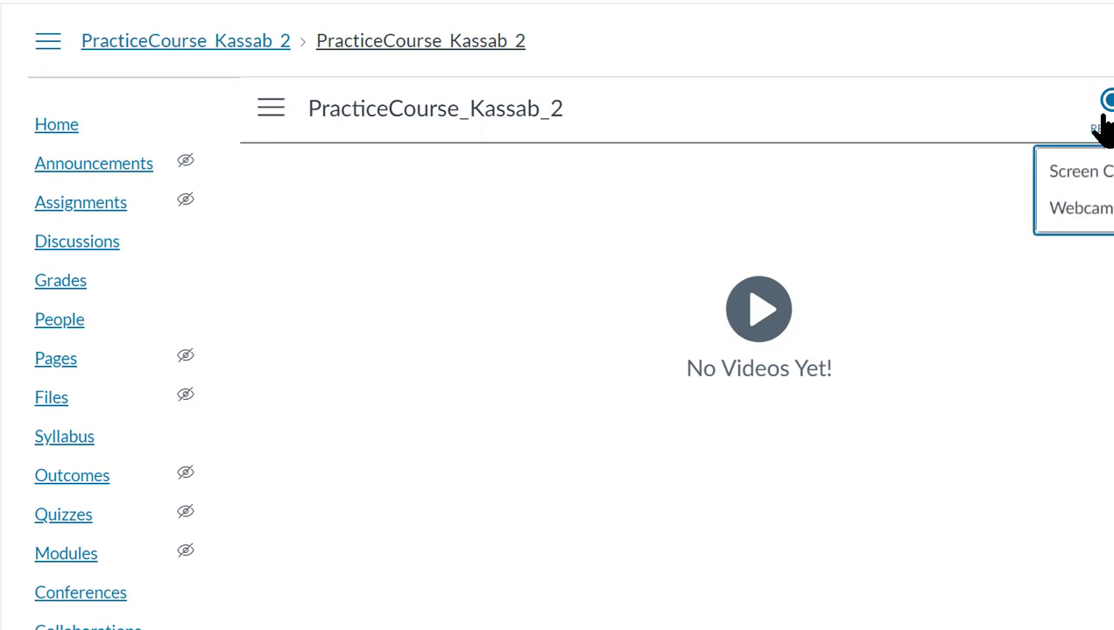
left_click(1078, 175)
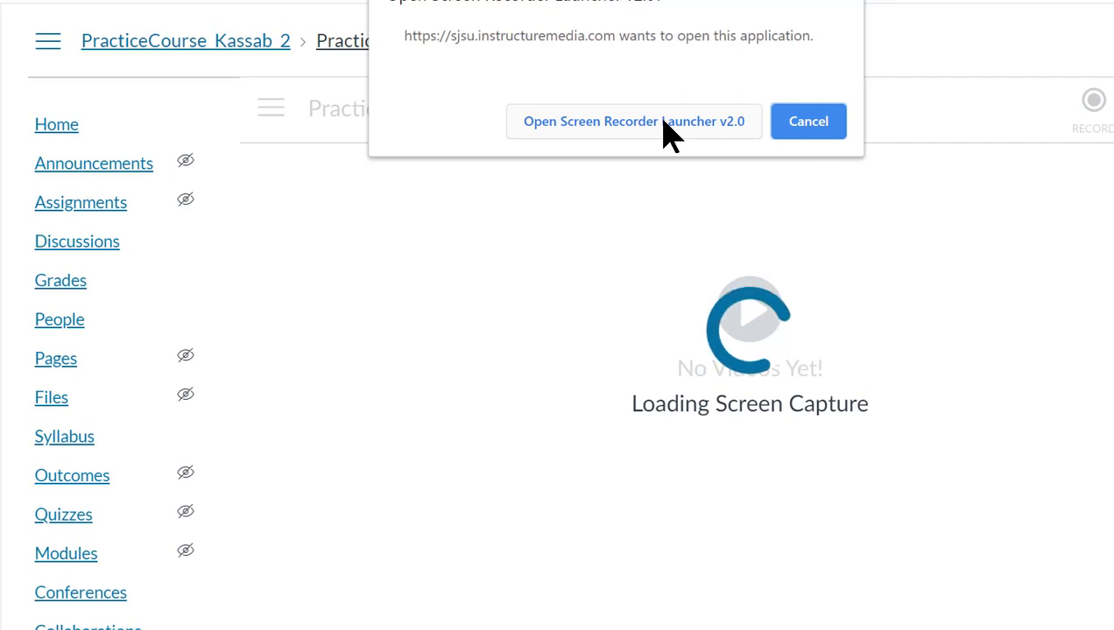
left_click(663, 124)
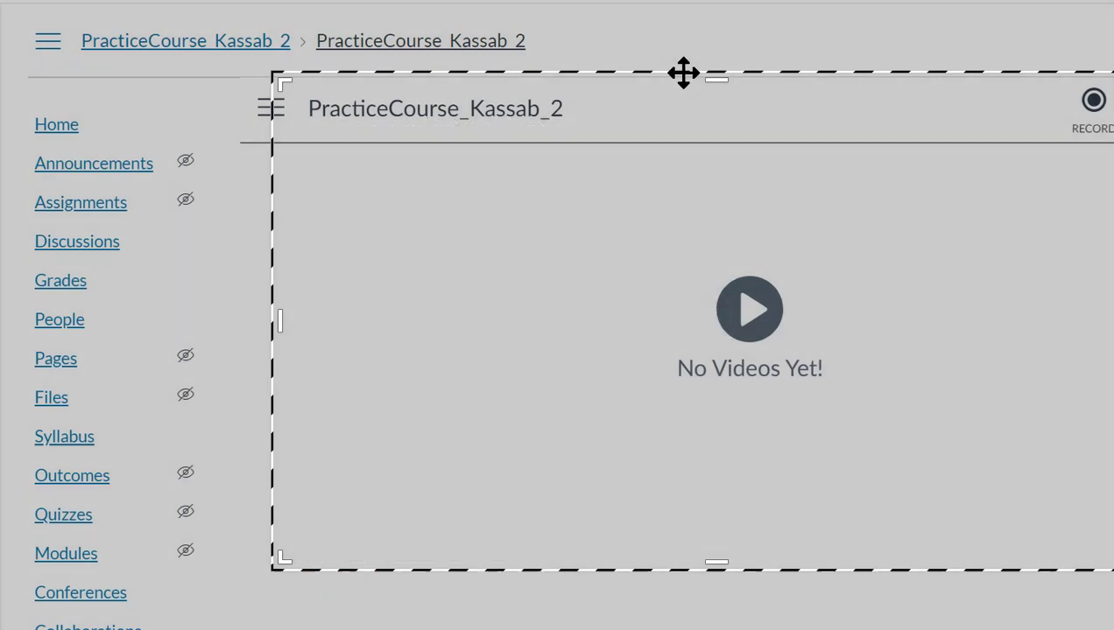
Step: Reposition the recording frame over the course page and enlarge it to 1442 x 734
left_click_drag(683, 71, 610, 72)
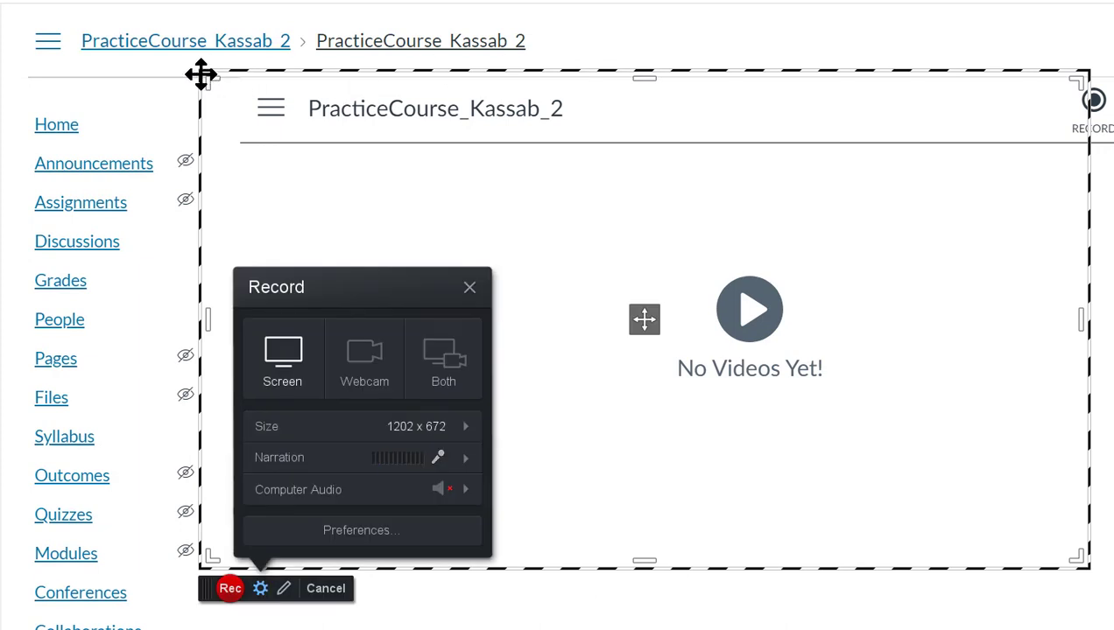
left_click_drag(205, 75, 28, 32)
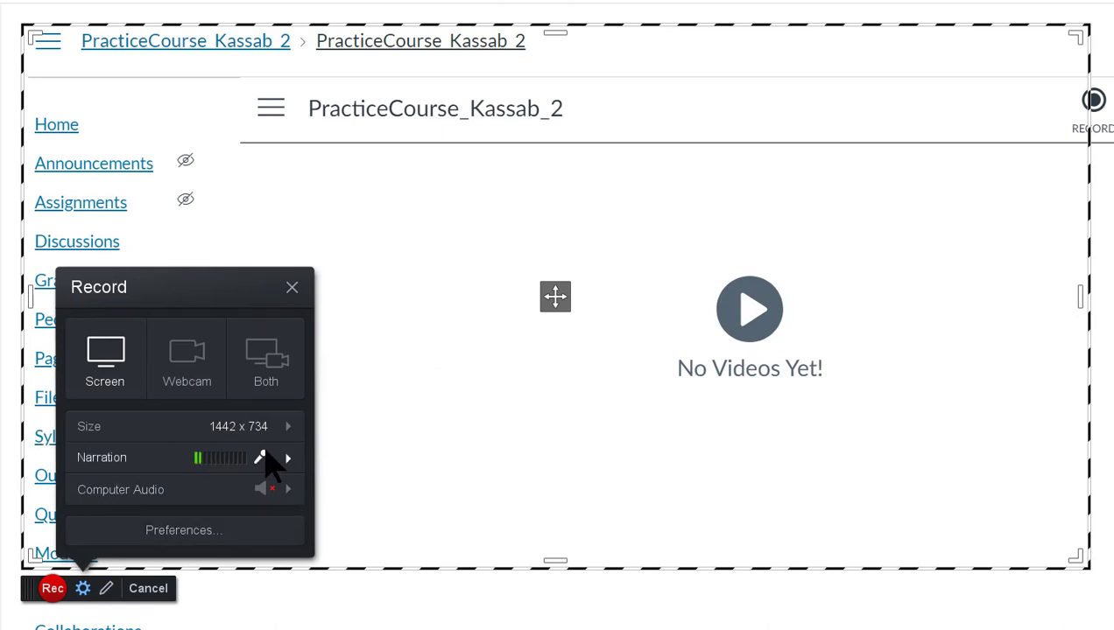
mouse_move(211, 473)
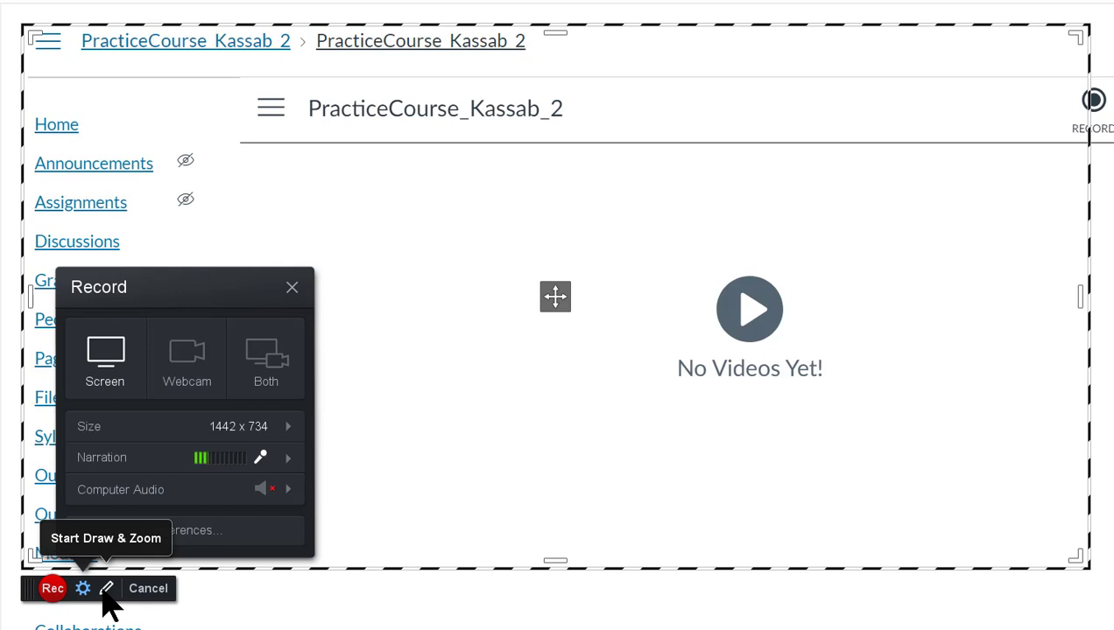
Step: Record the screen while switching to PowerPoint and showing the Effective Slide Preparation Tips slides, and finish the recording
left_click(53, 589)
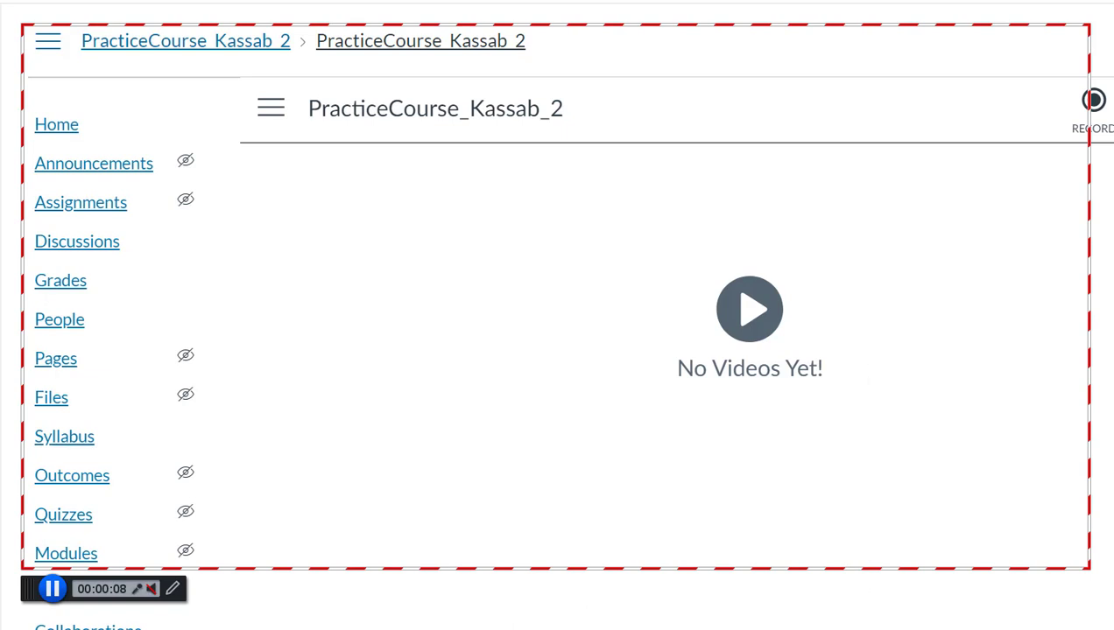
key("alt+Tab")
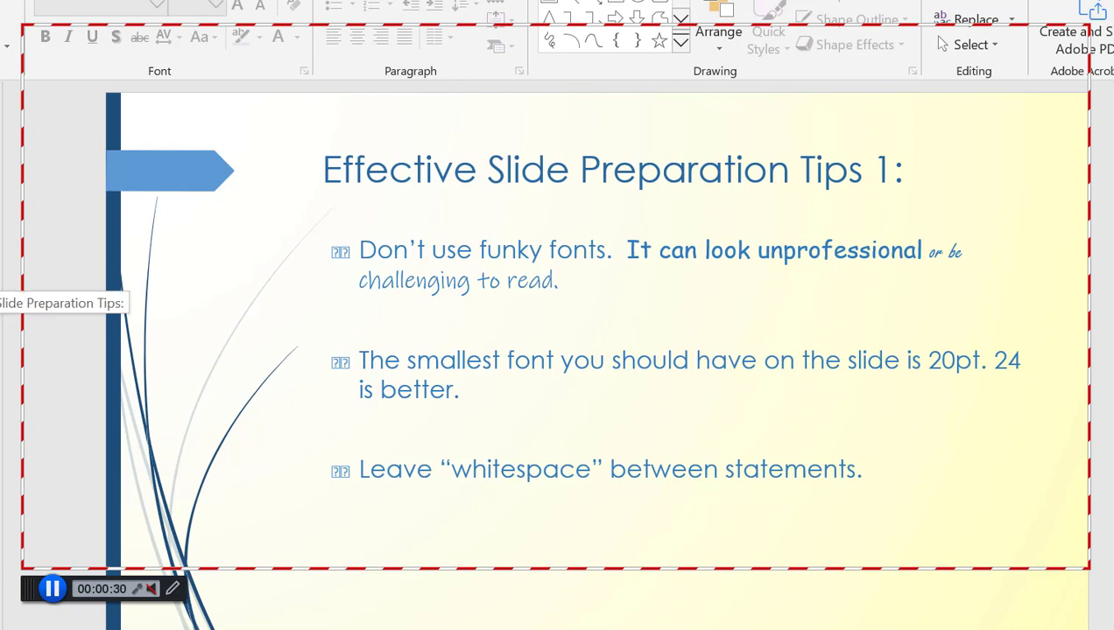
left_click(3, 288)
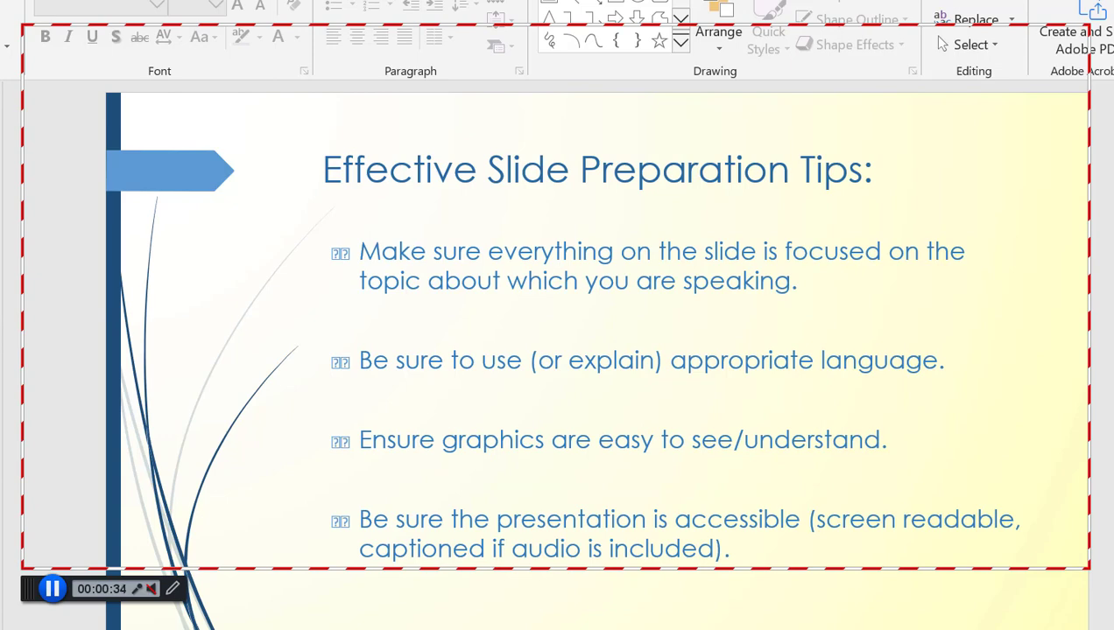
key("Page_Up")
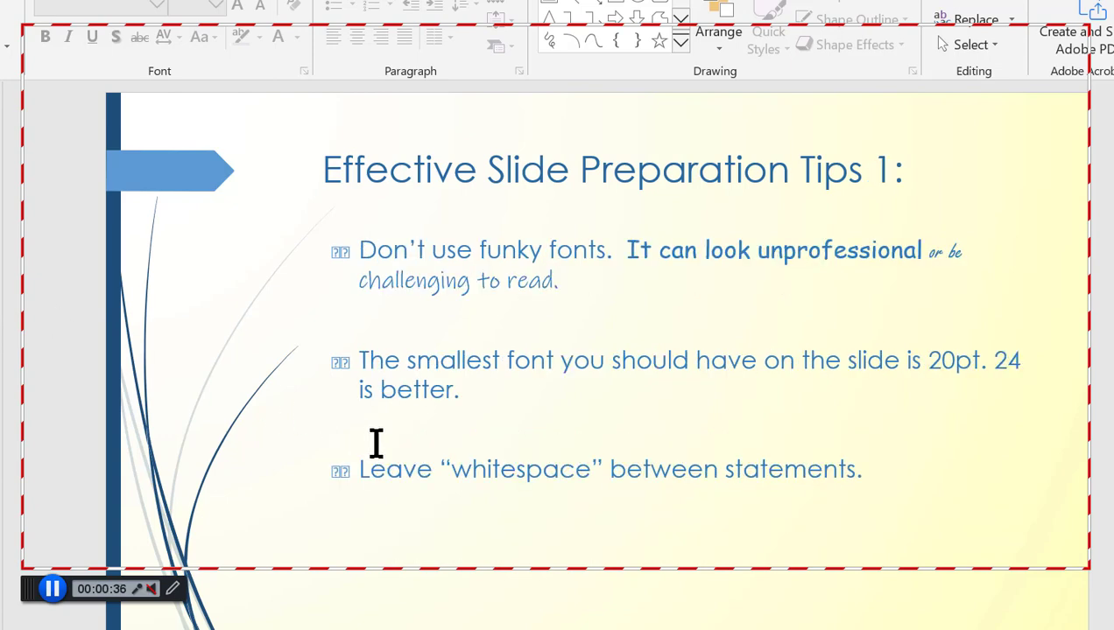
left_click(51, 592)
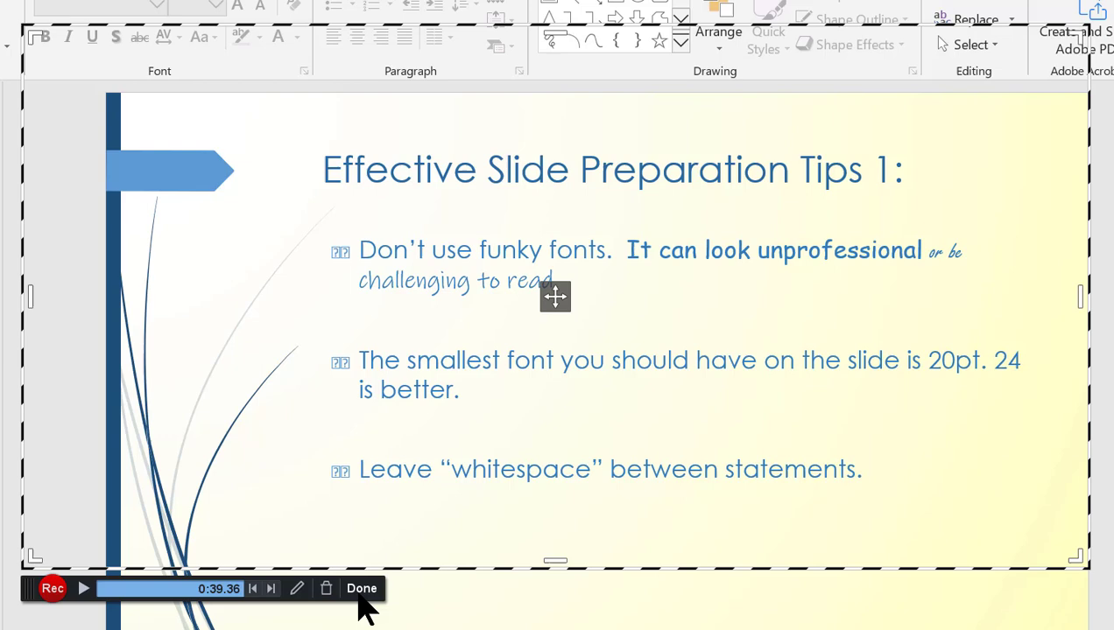
left_click(360, 596)
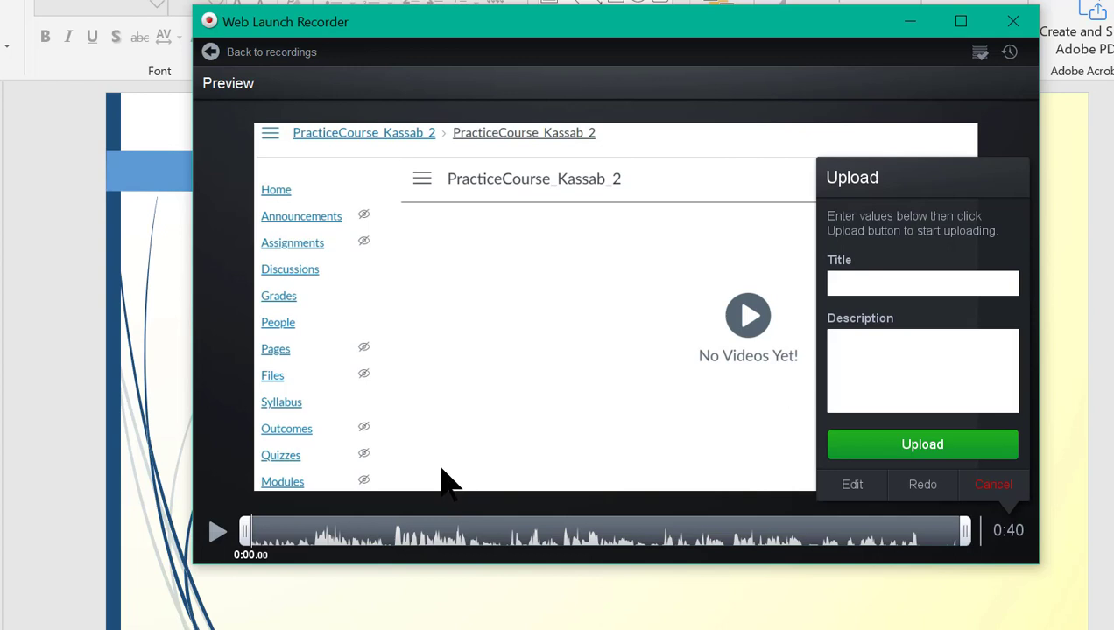
Step: Upload the recording to Studio with the title "test" and the description "March 15, 2020 Class A session 10"
left_click(927, 282)
type("test")
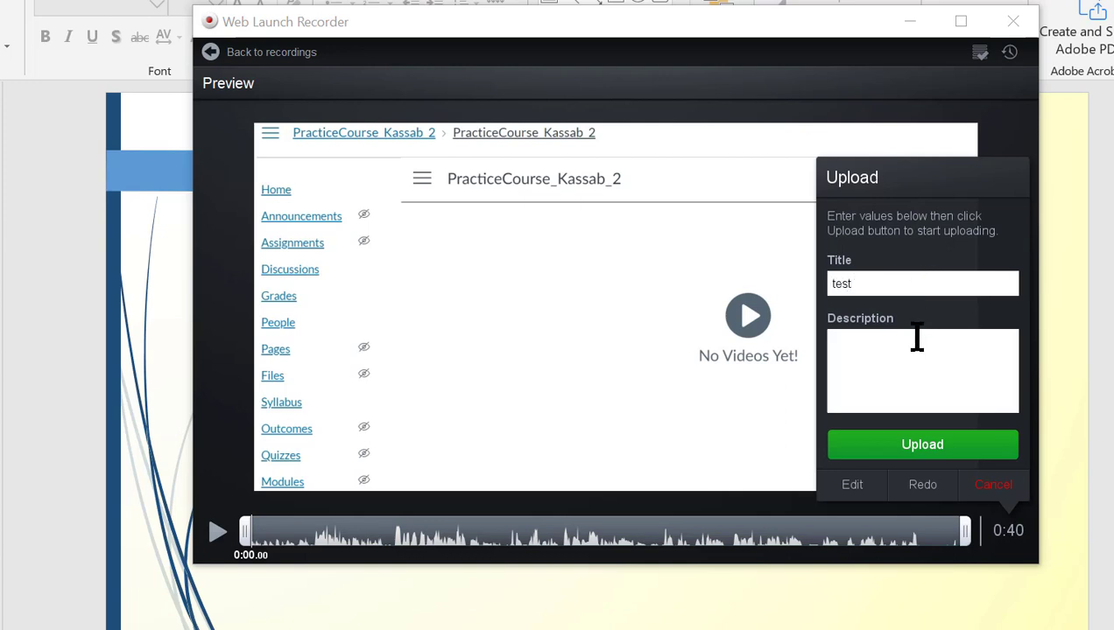
left_click(918, 346)
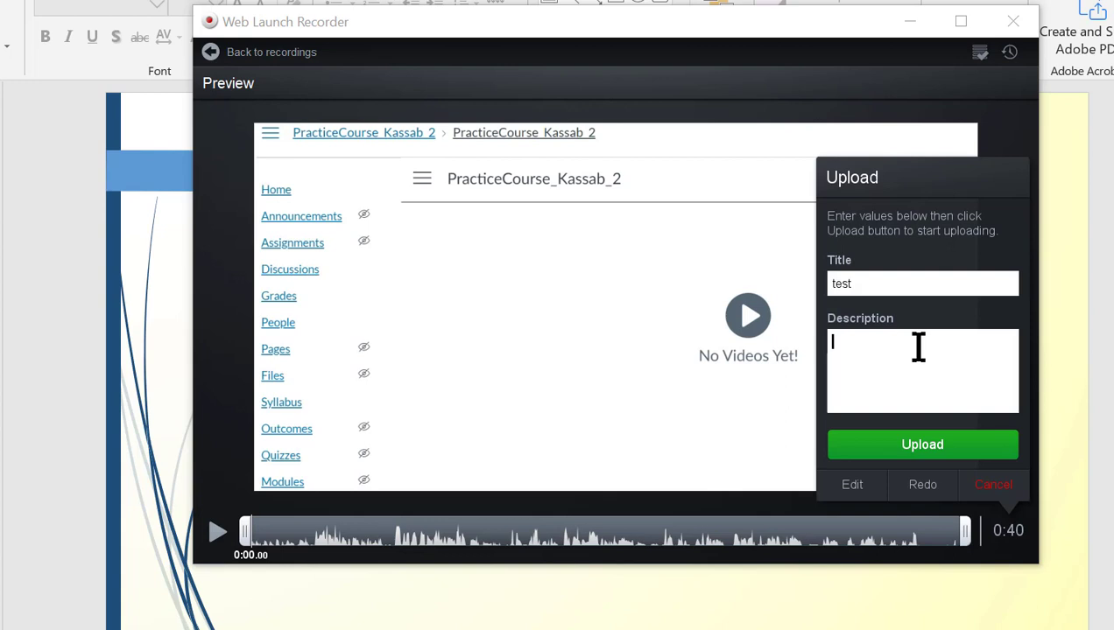
type("March 15, 2020 Class A session ")
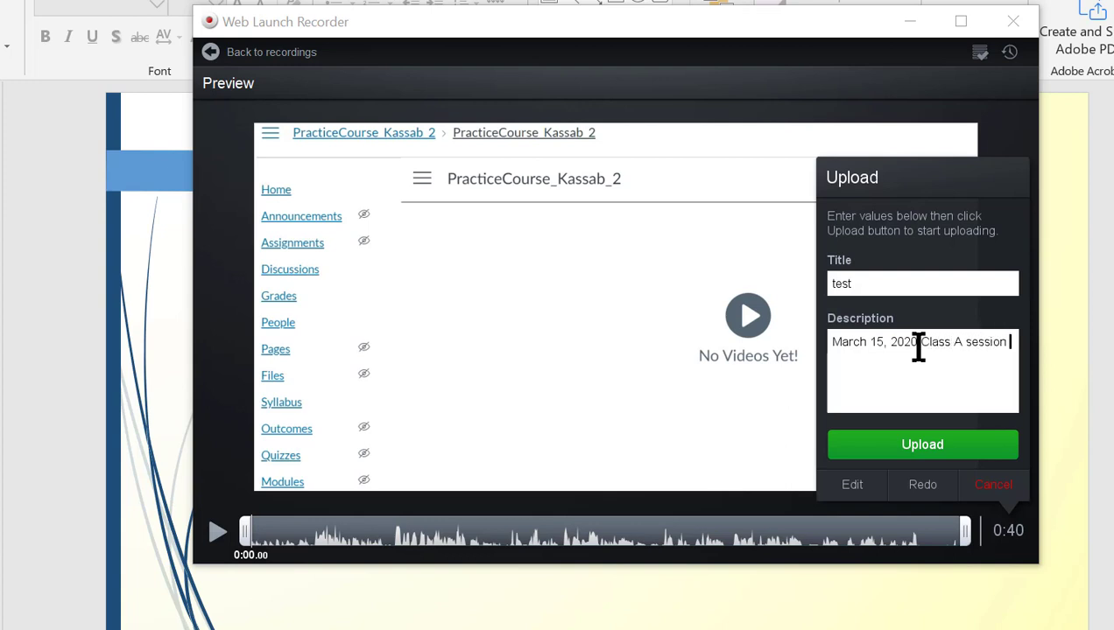
type("10")
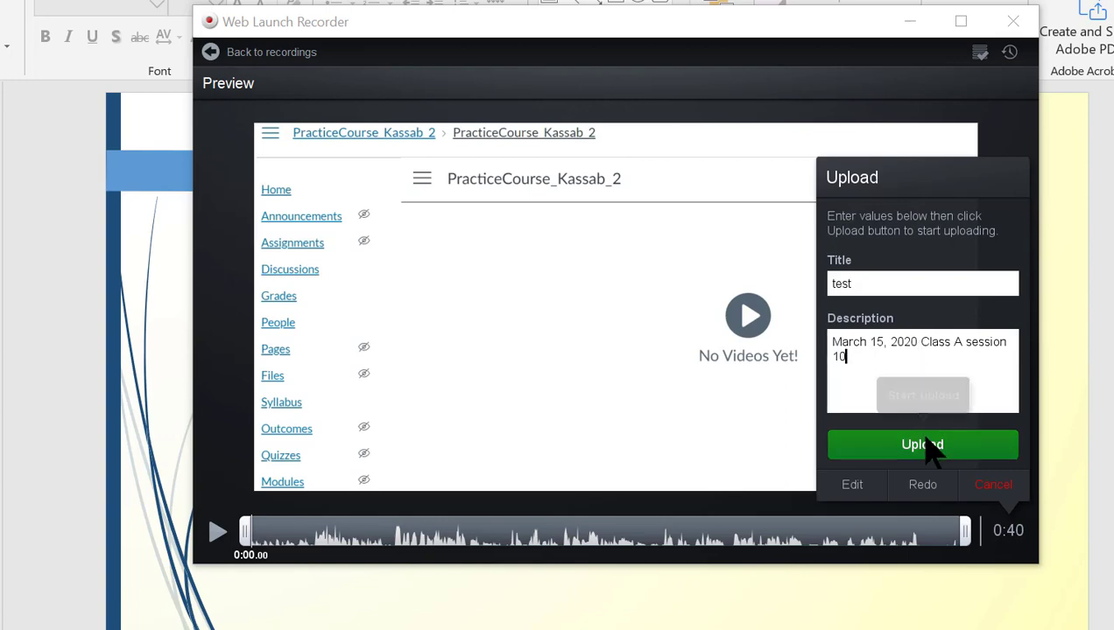
left_click(928, 451)
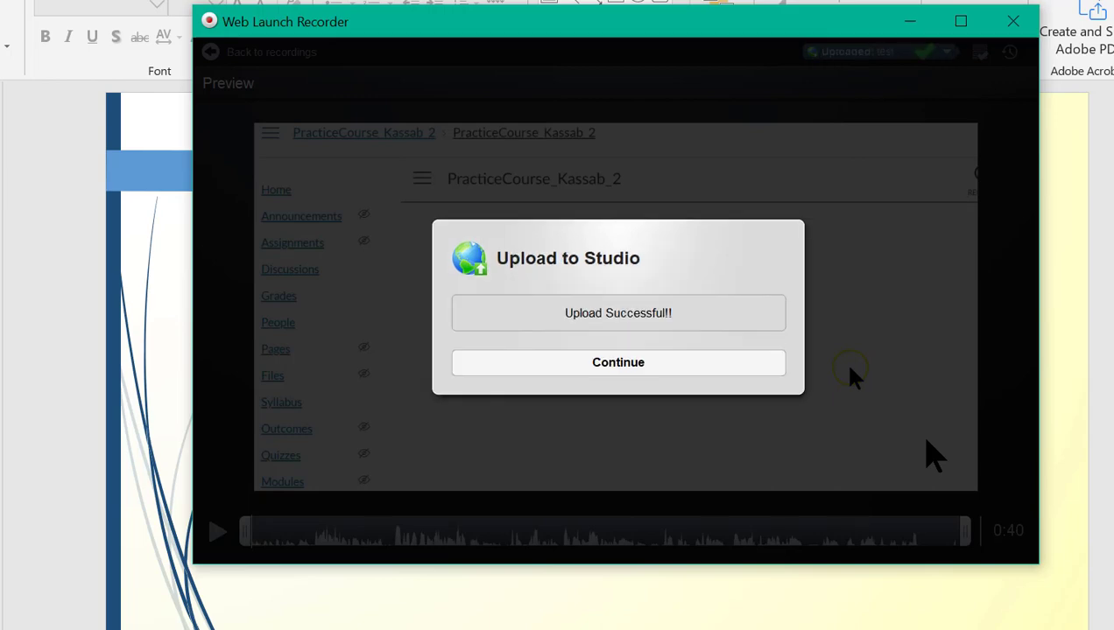
left_click(752, 361)
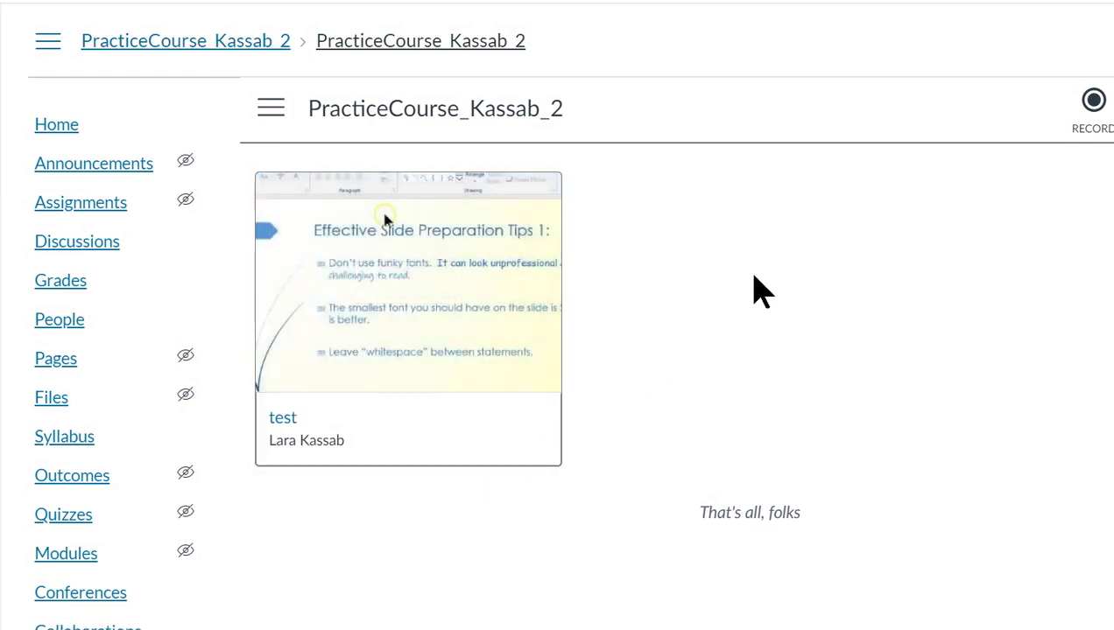
Step: Open the page of the uploaded "test" video in the course's Studio collection
mouse_move(465, 396)
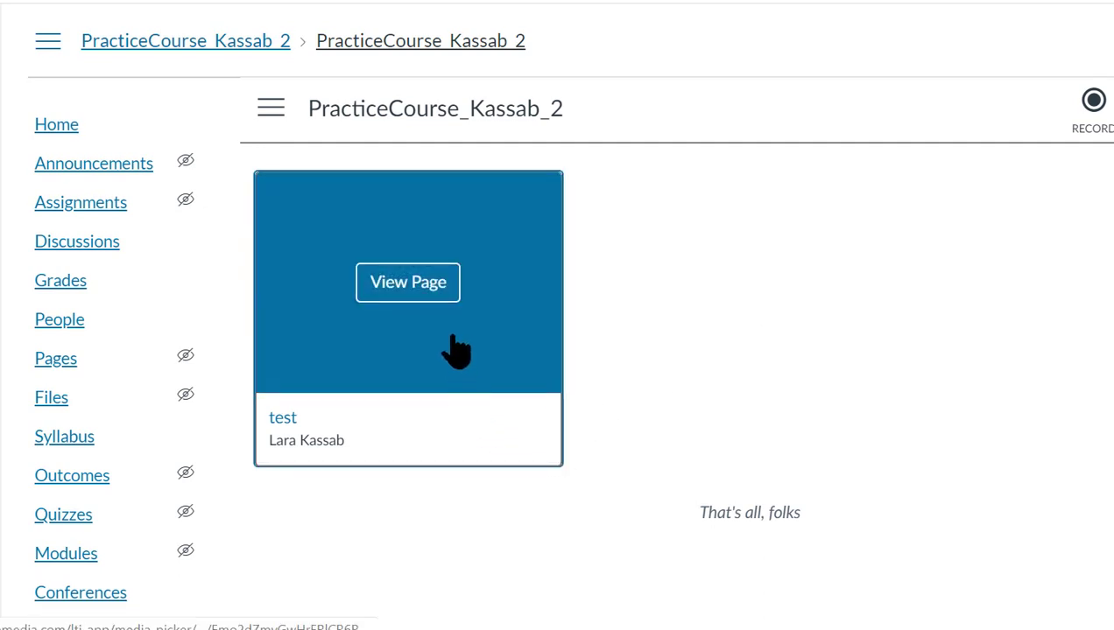
left_click(408, 282)
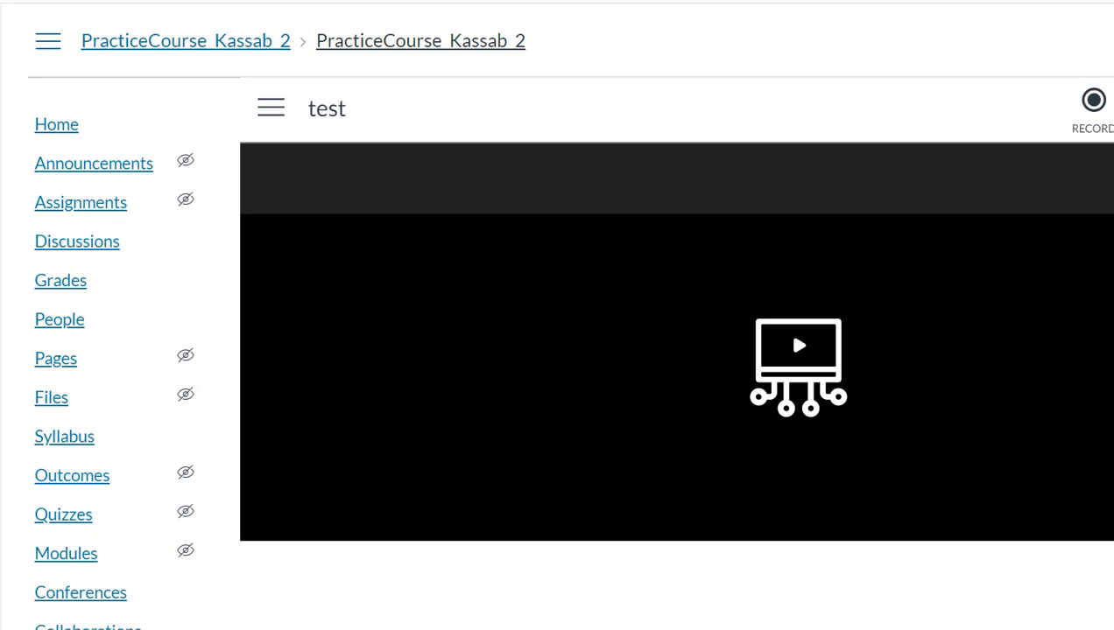
scroll(567, 326, "down", 1)
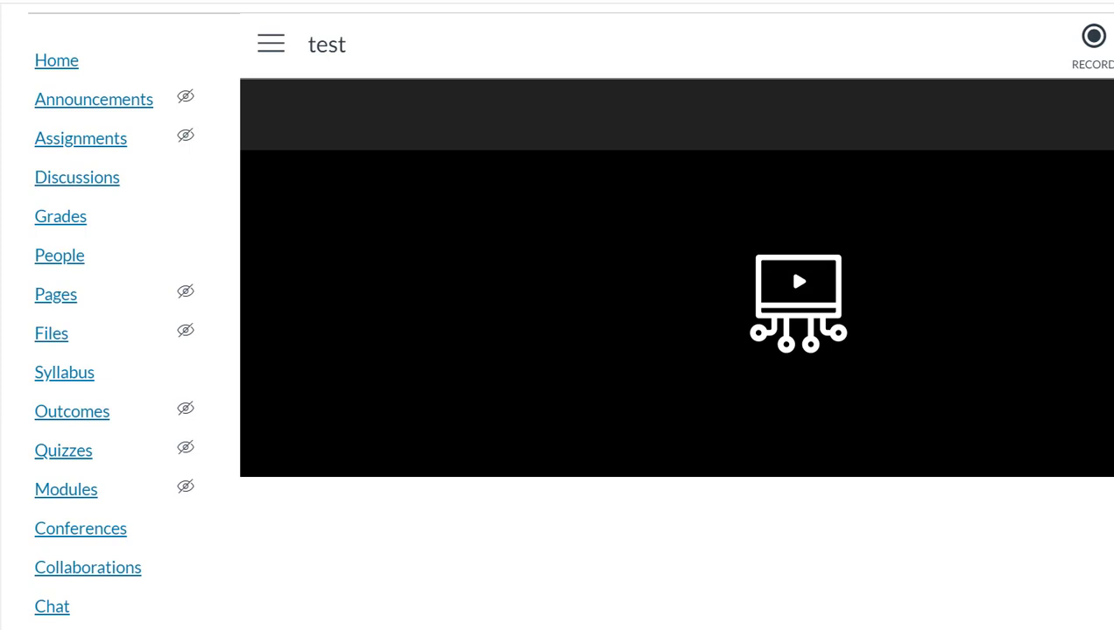
scroll(674, 263, "down", 1)
scroll(675, 262, "up", 1)
scroll(674, 306, "up", 2)
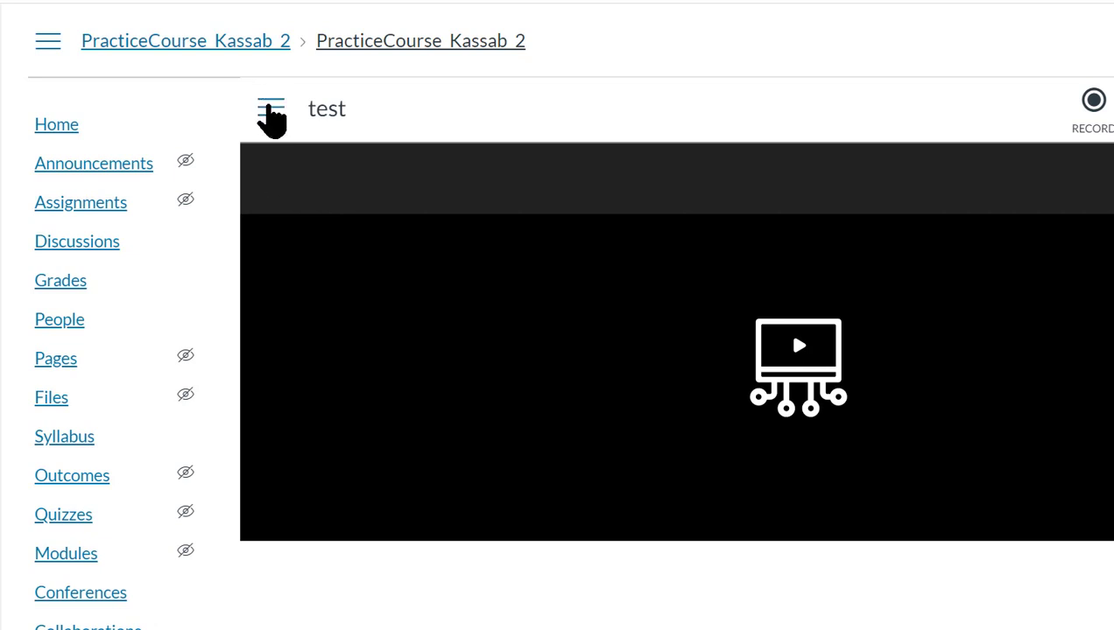
Step: View the list of Studio collections, including My Uploads and Shared with Me, and close it
left_click(271, 109)
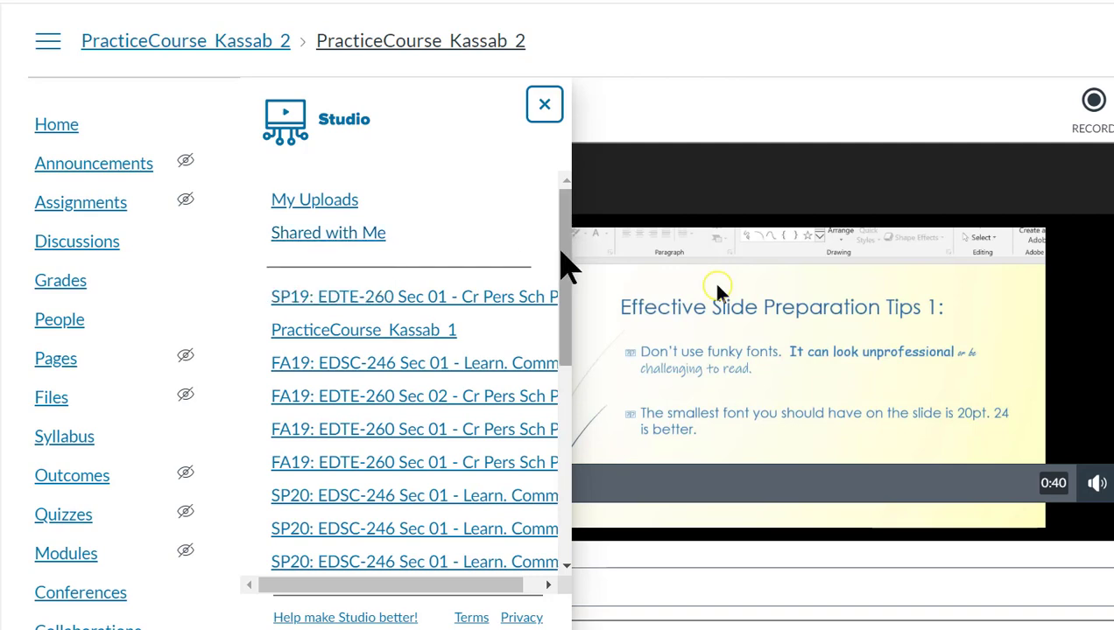
left_click_drag(562, 266, 575, 140)
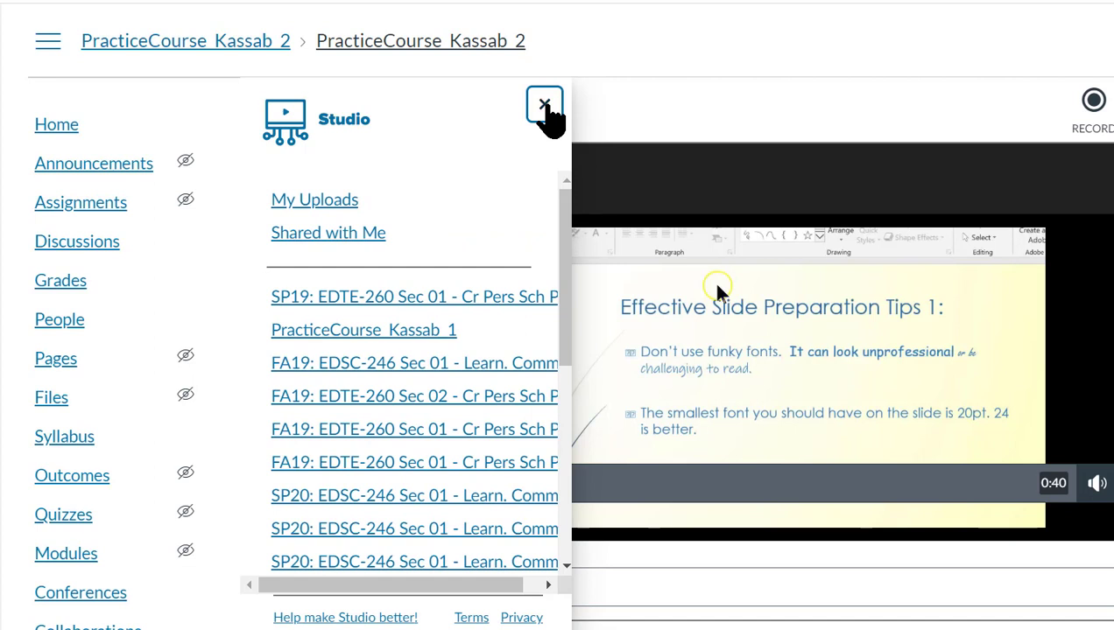
left_click(544, 105)
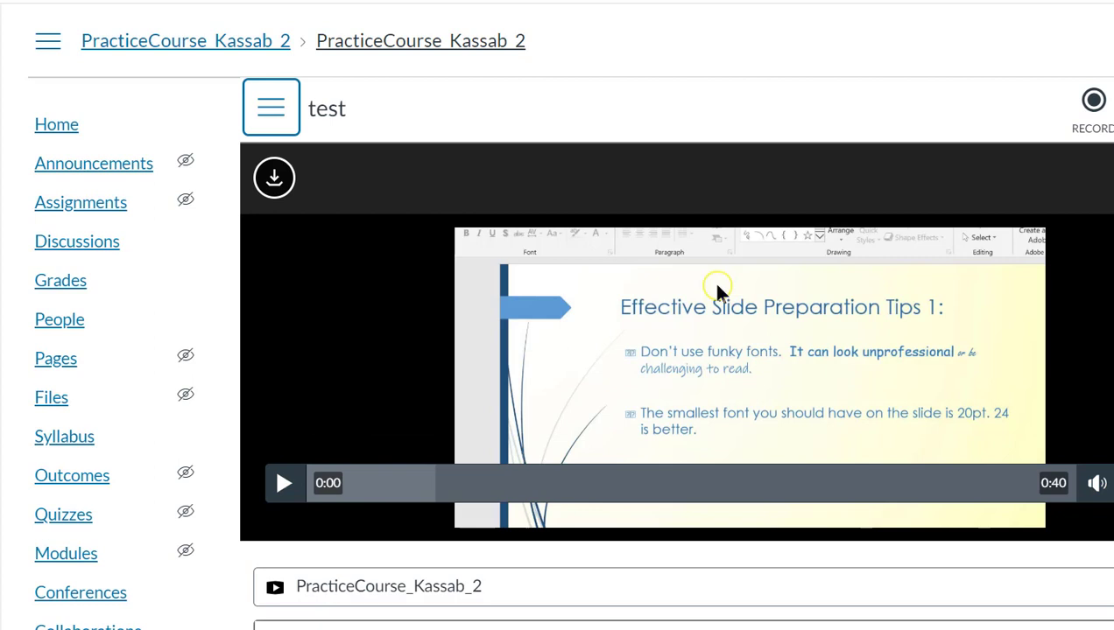
Step: Request automatically generated captions for the "test" video with English as the spoken language
scroll(674, 350, "down", 2)
scroll(716, 103, "down", 2)
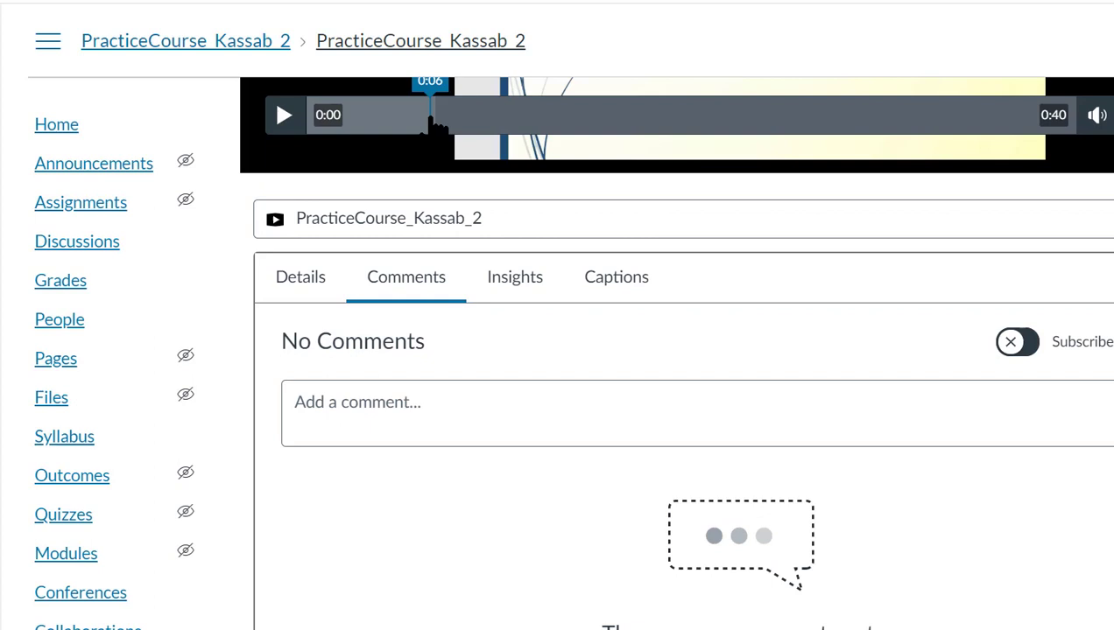
left_click(607, 289)
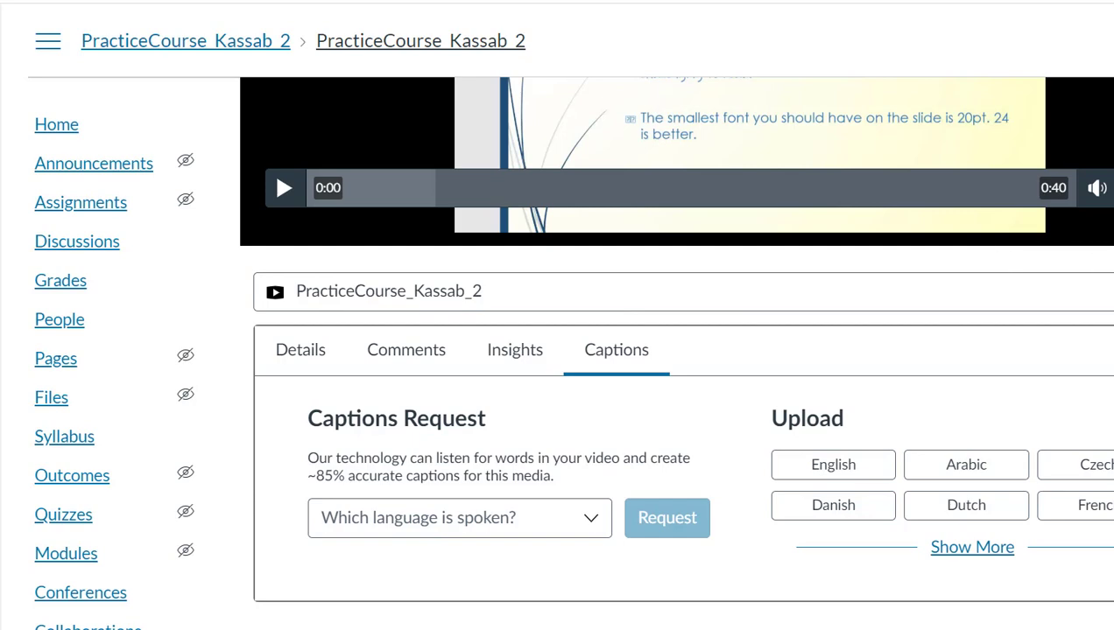
scroll(663, 275, "down", 2)
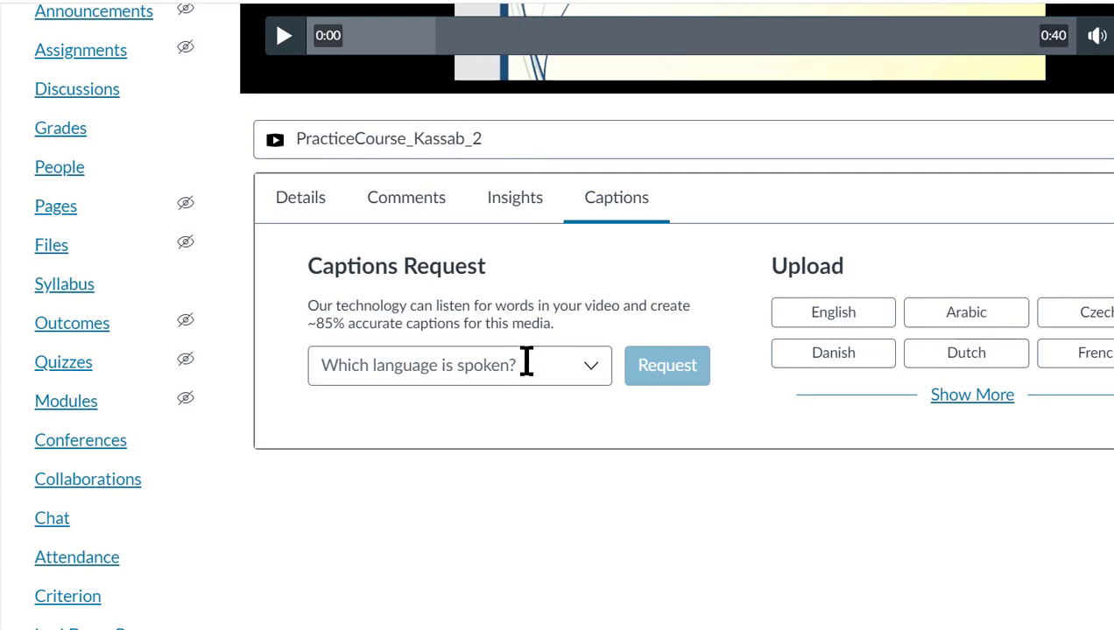
left_click(593, 368)
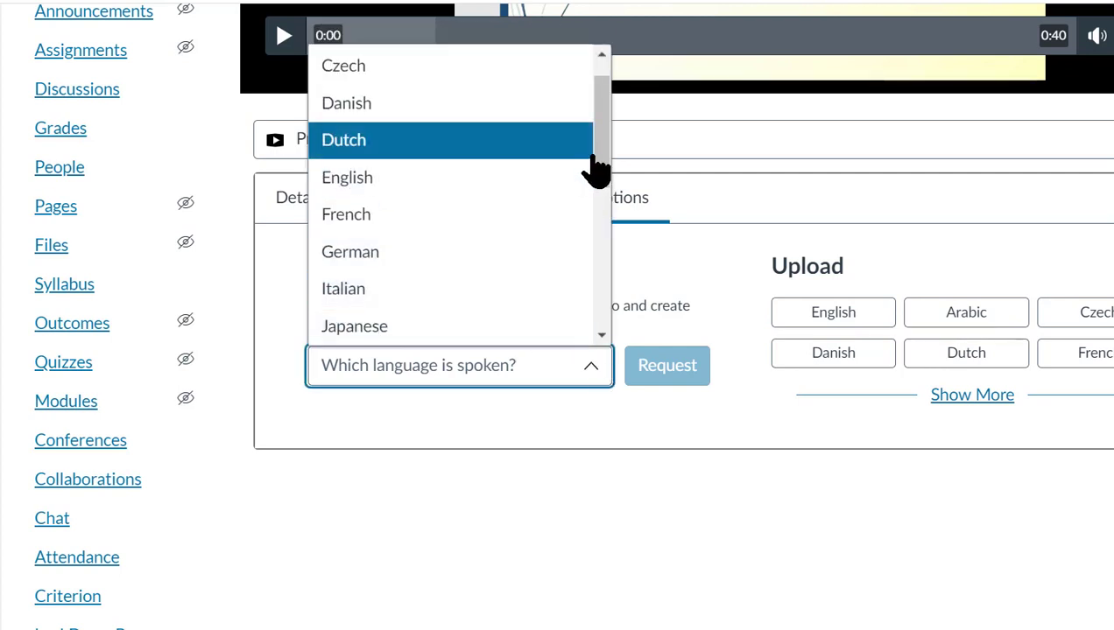
left_click_drag(605, 156, 605, 174)
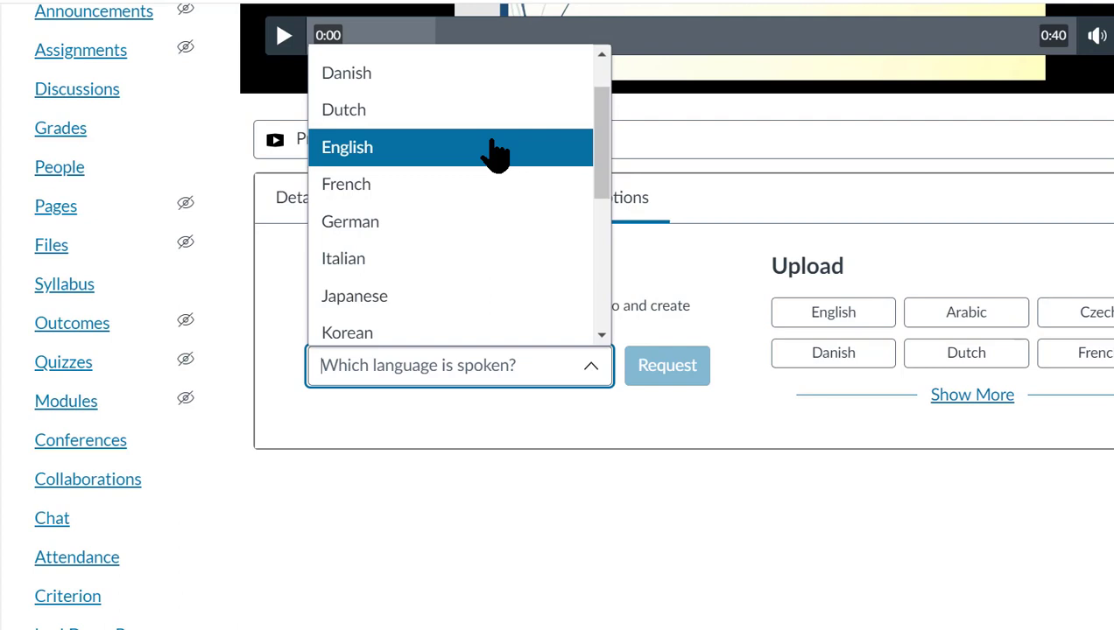
left_click_drag(598, 135, 584, 283)
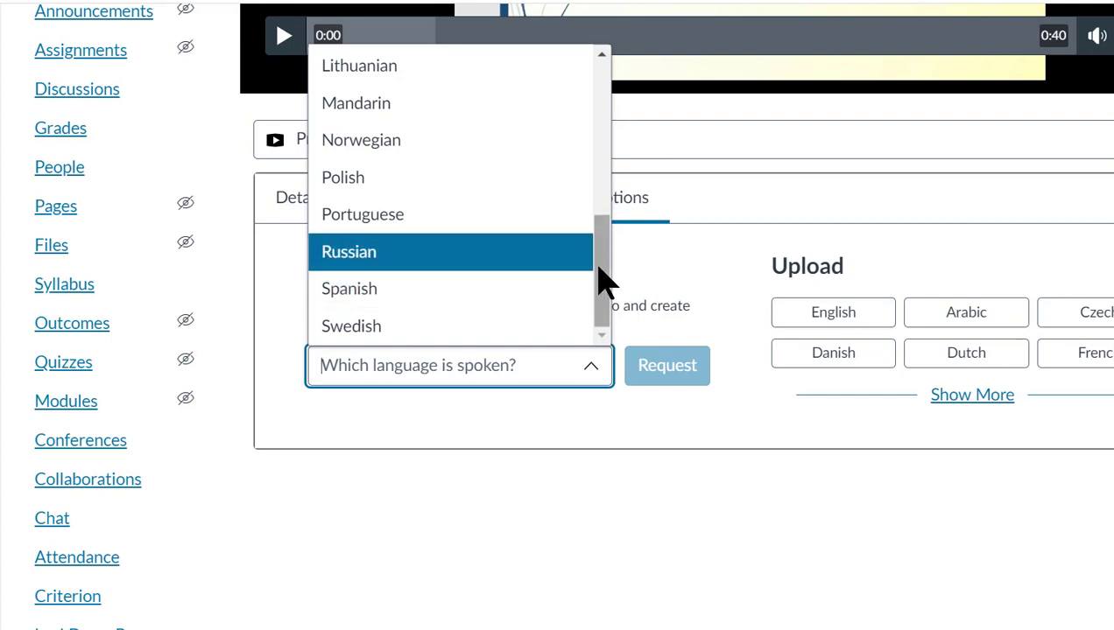
left_click_drag(604, 280, 610, 185)
left_click(534, 127)
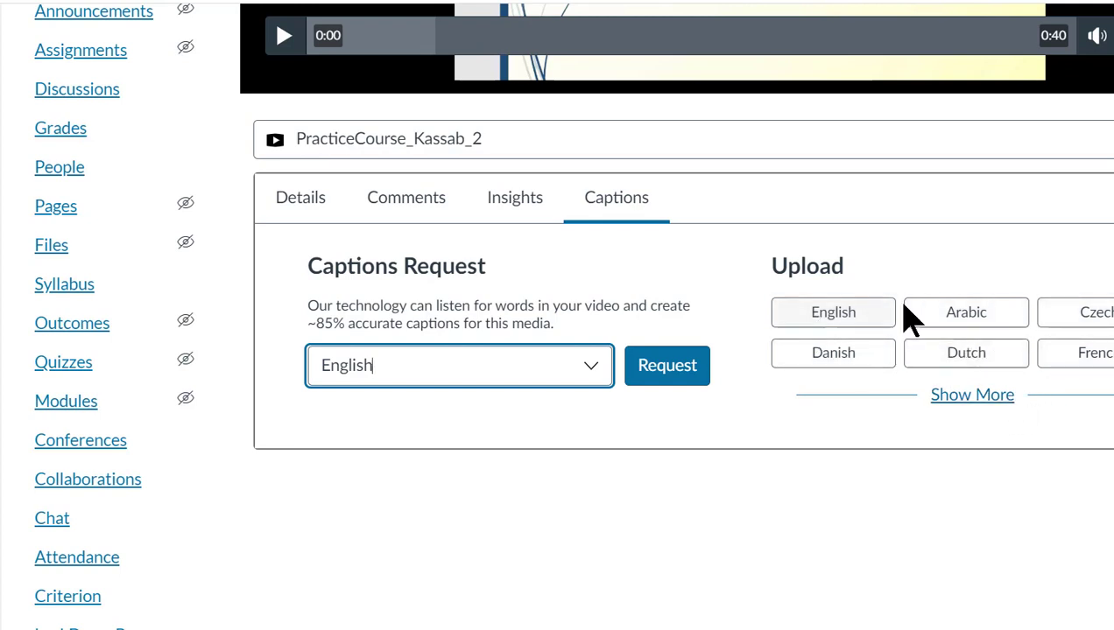
left_click(684, 377)
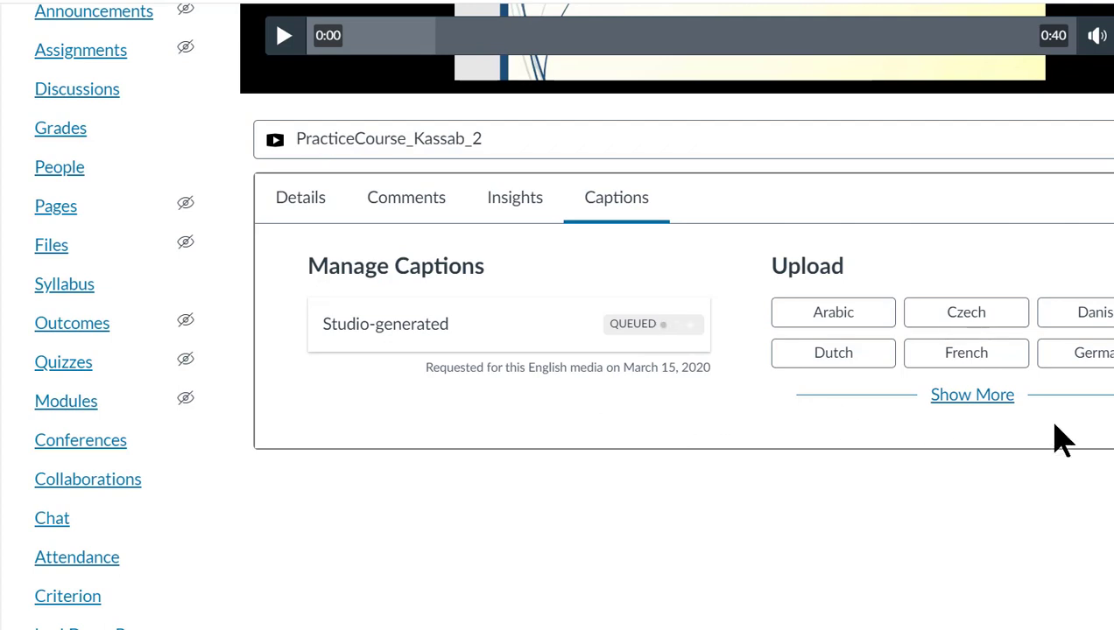
Step: Review the "test" video's page, from its managed captions to the player
scroll(1059, 438, "up", 2)
scroll(972, 438, "up", 2)
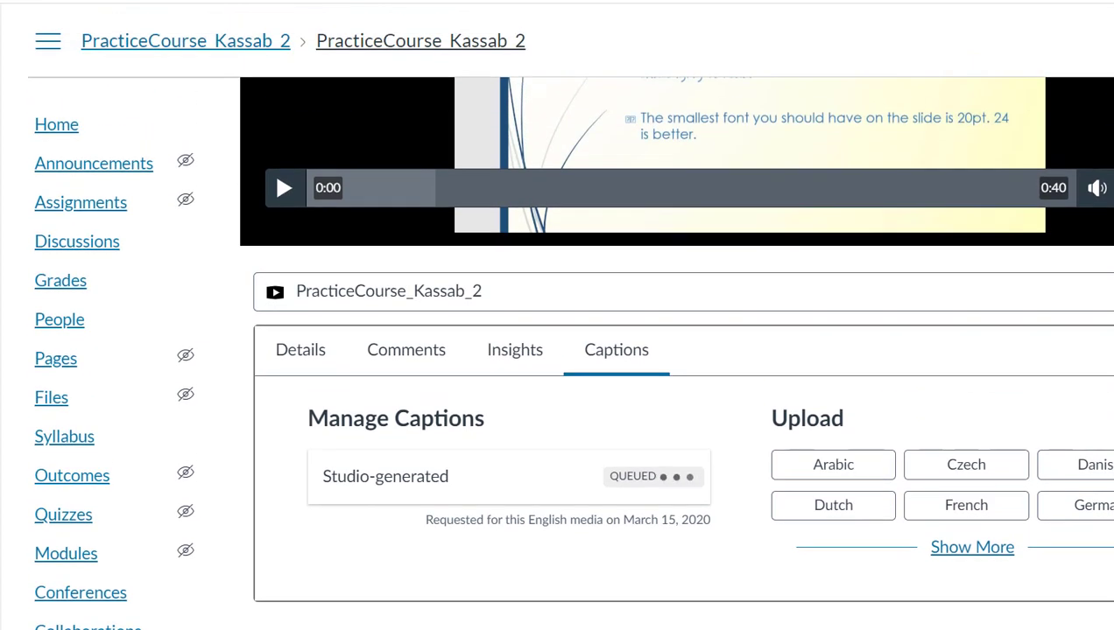
scroll(717, 263, "up", 3)
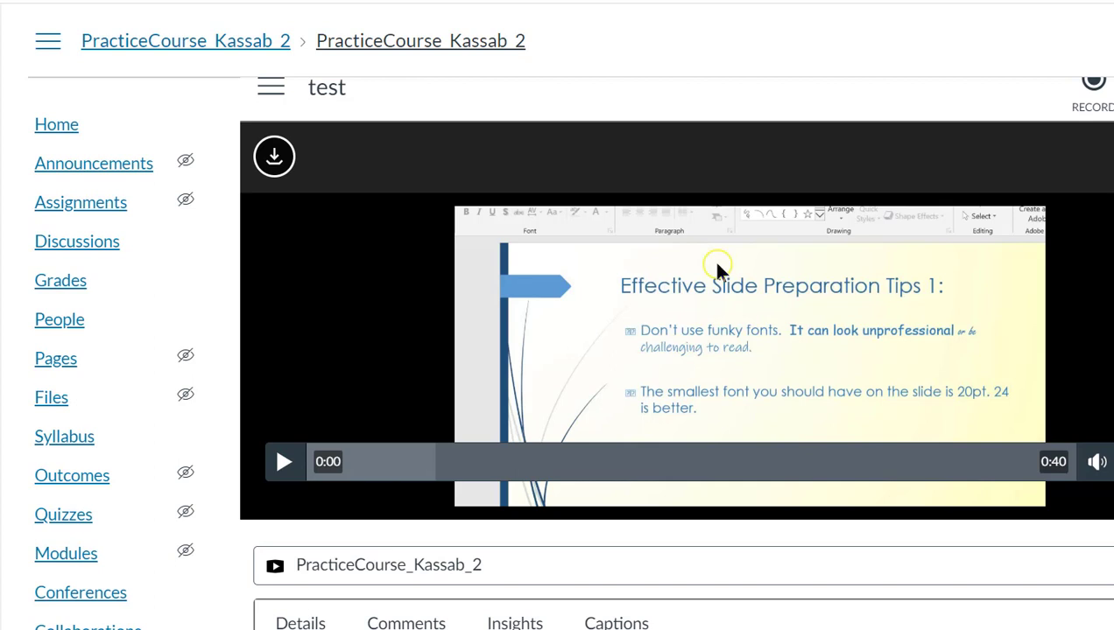
left_click(616, 623)
scroll(674, 350, "down", 2)
scroll(716, 79, "down", 1)
scroll(716, 150, "up", 2)
scroll(674, 351, "up", 2)
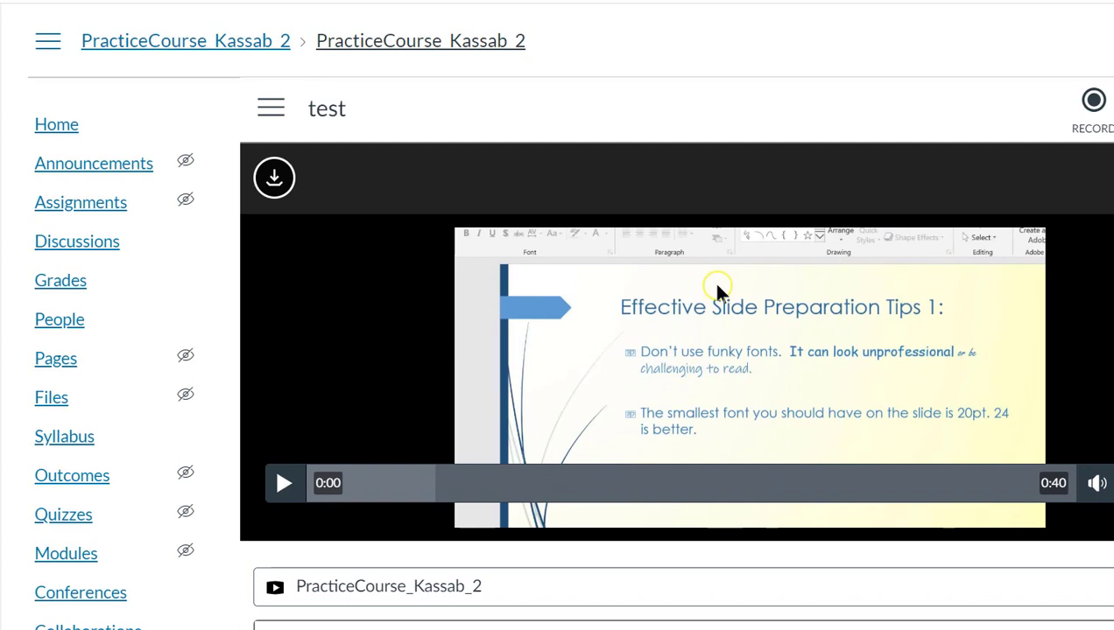